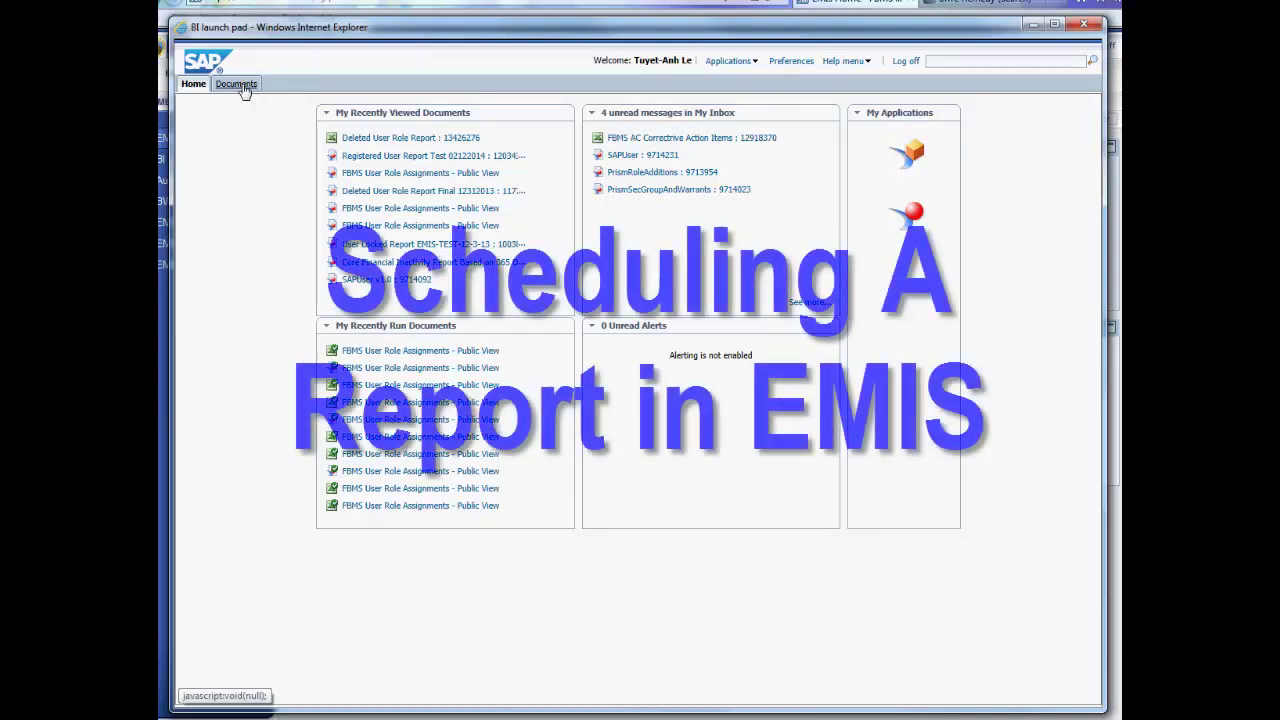
- Show the Documents area with the seven My Favorites reports
left_click(240, 85)
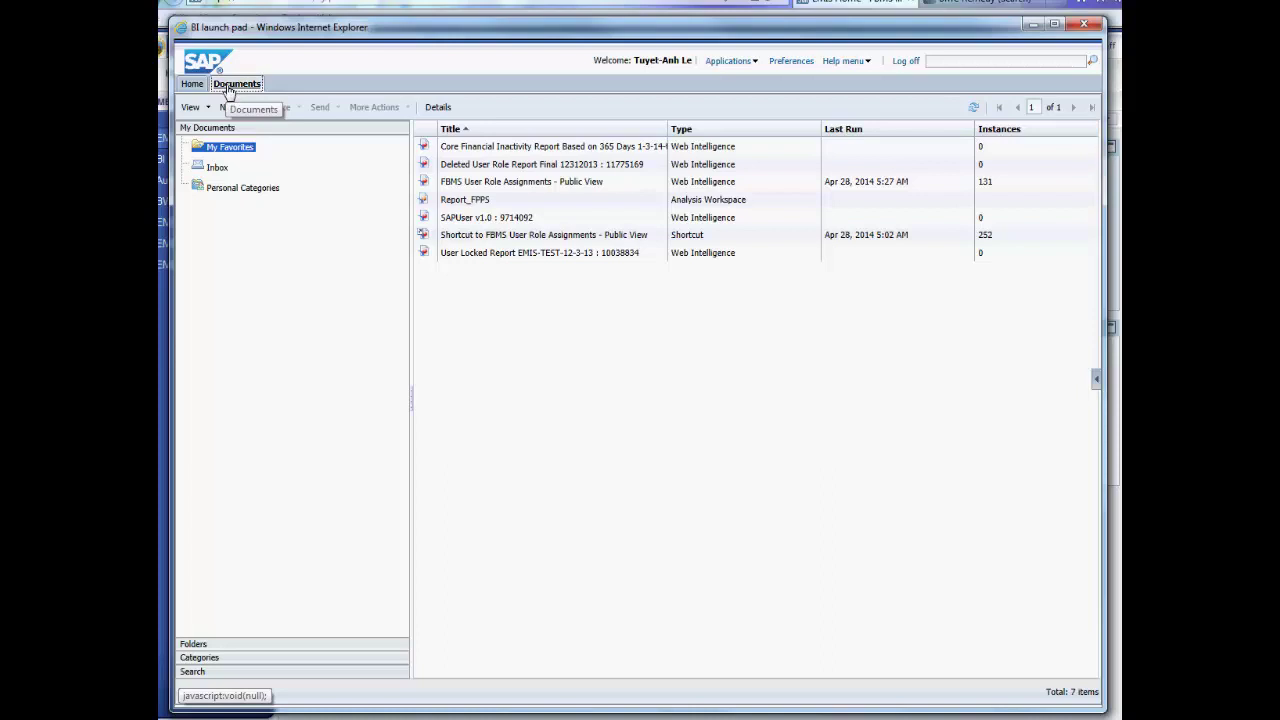
- Expand Public Folders > DOI > IA > IA Reports in the folder tree
left_click(194, 645)
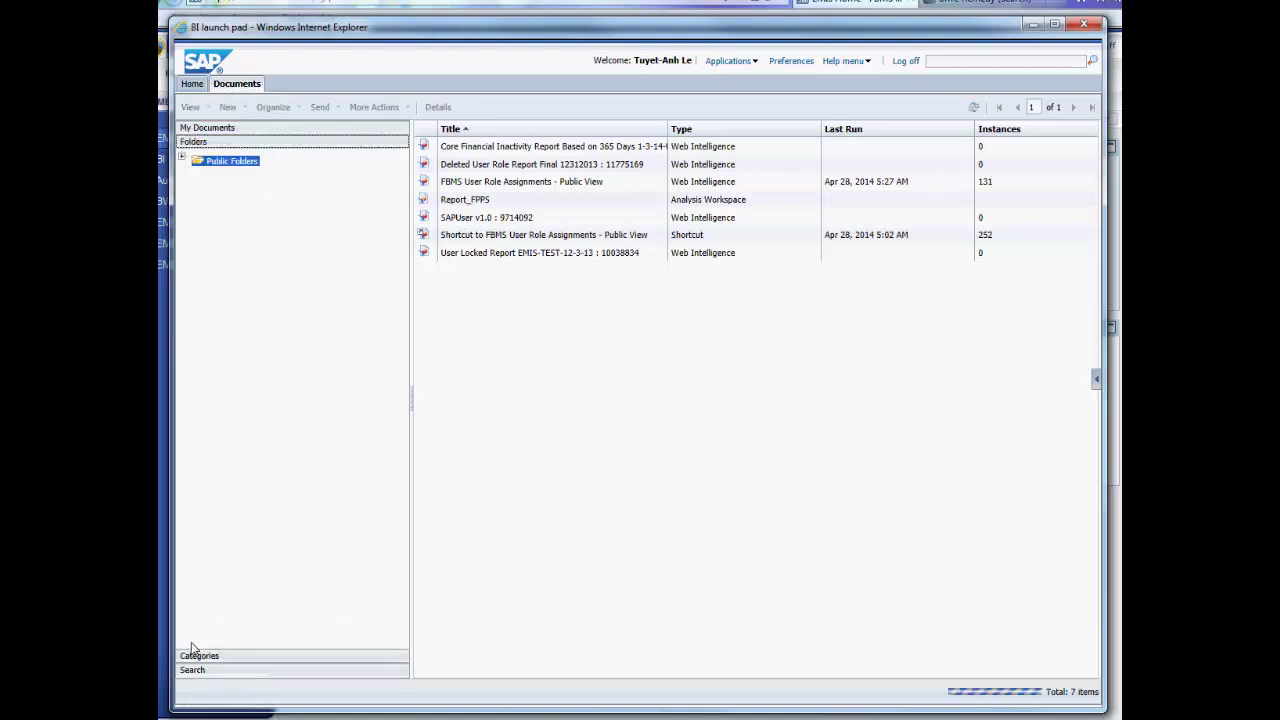
left_click(181, 158)
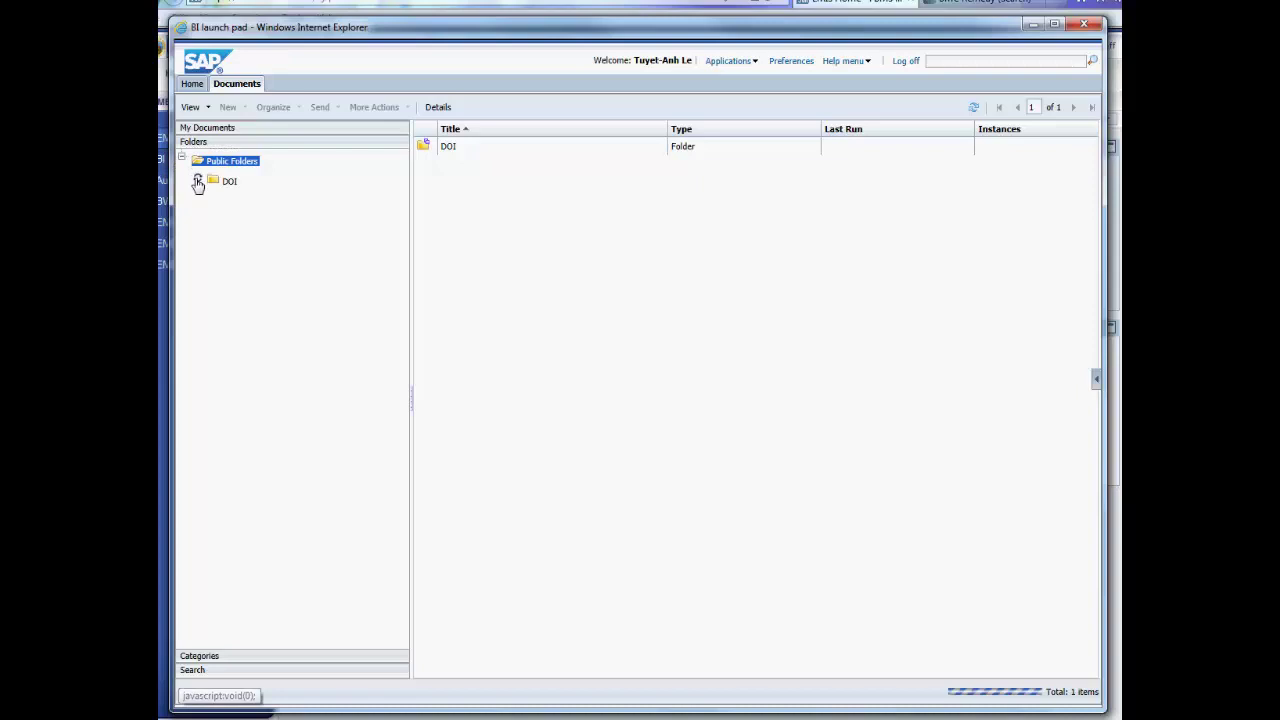
left_click(198, 181)
left_click(213, 219)
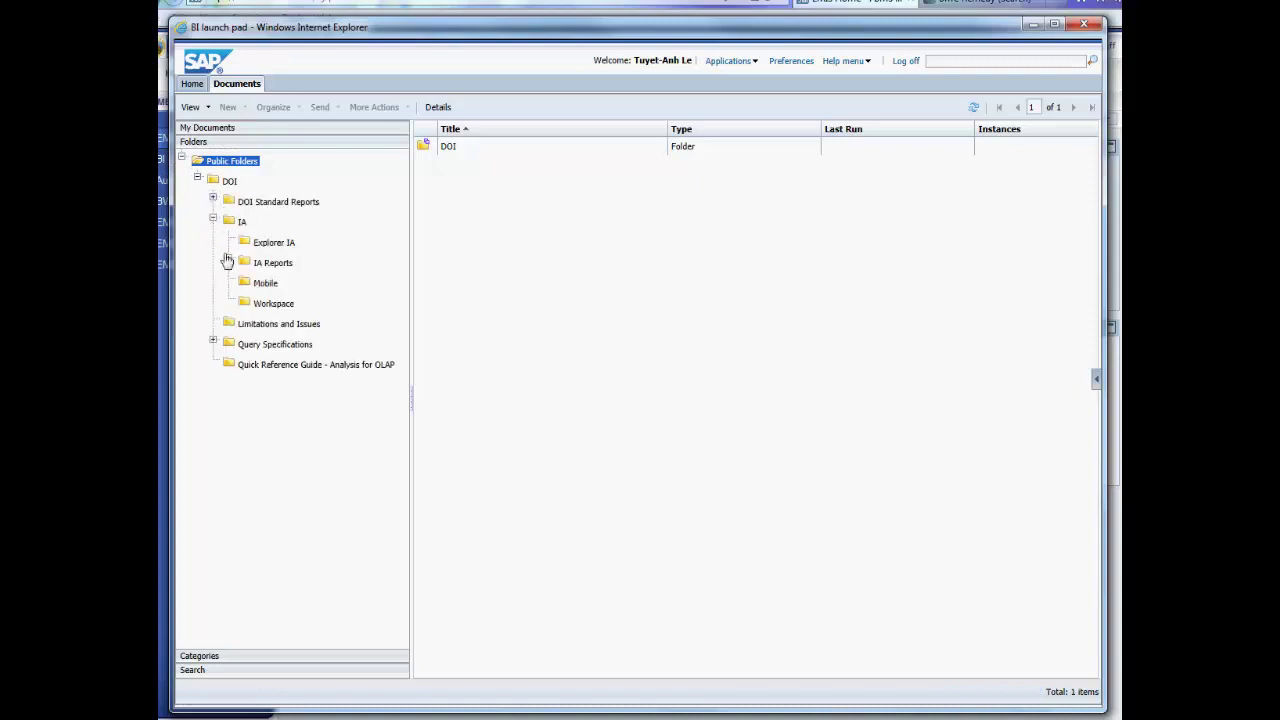
left_click(228, 259)
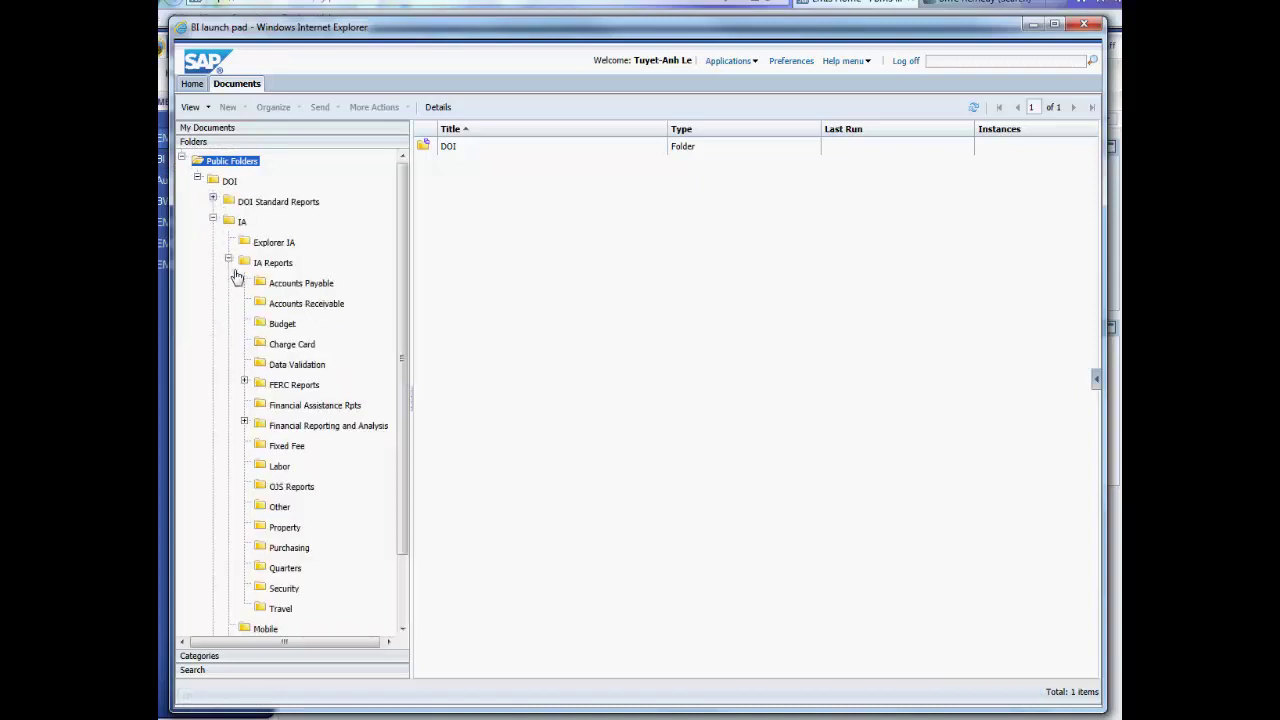
- Open the Security folder and copy the FBMS User Role Assignments - Public View report
scroll(400, 365, "down", 3)
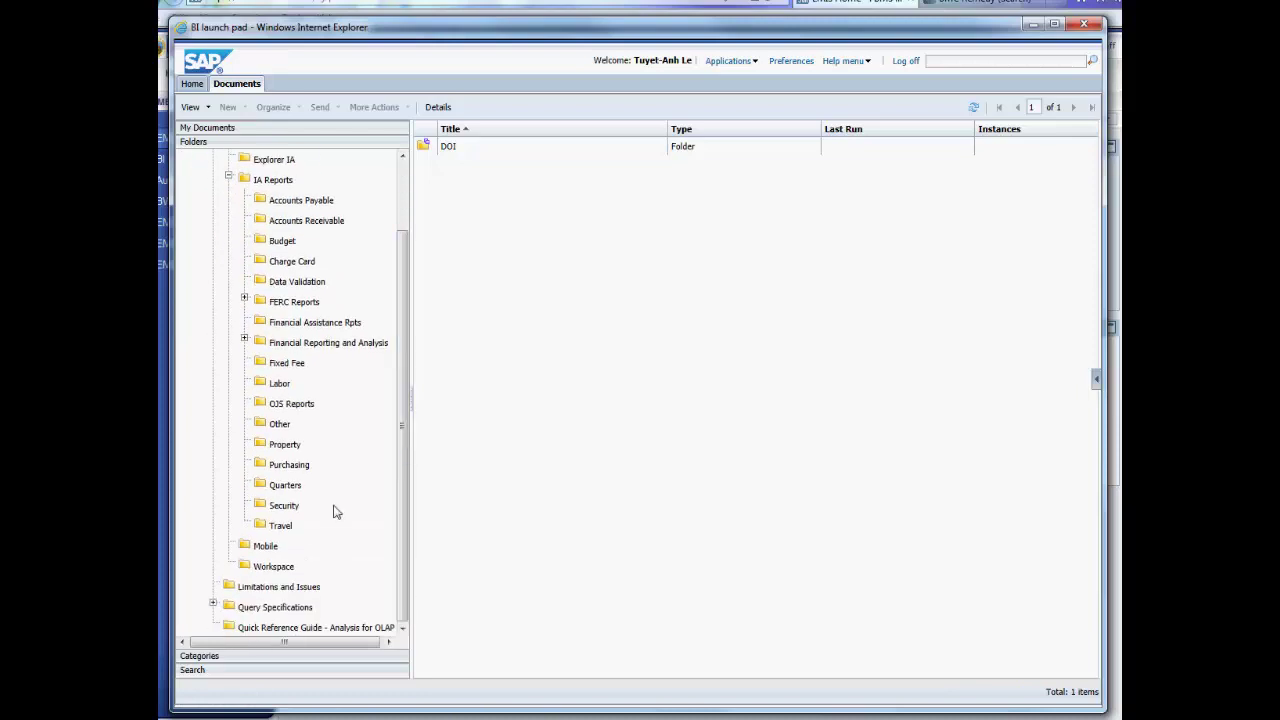
left_click(261, 507)
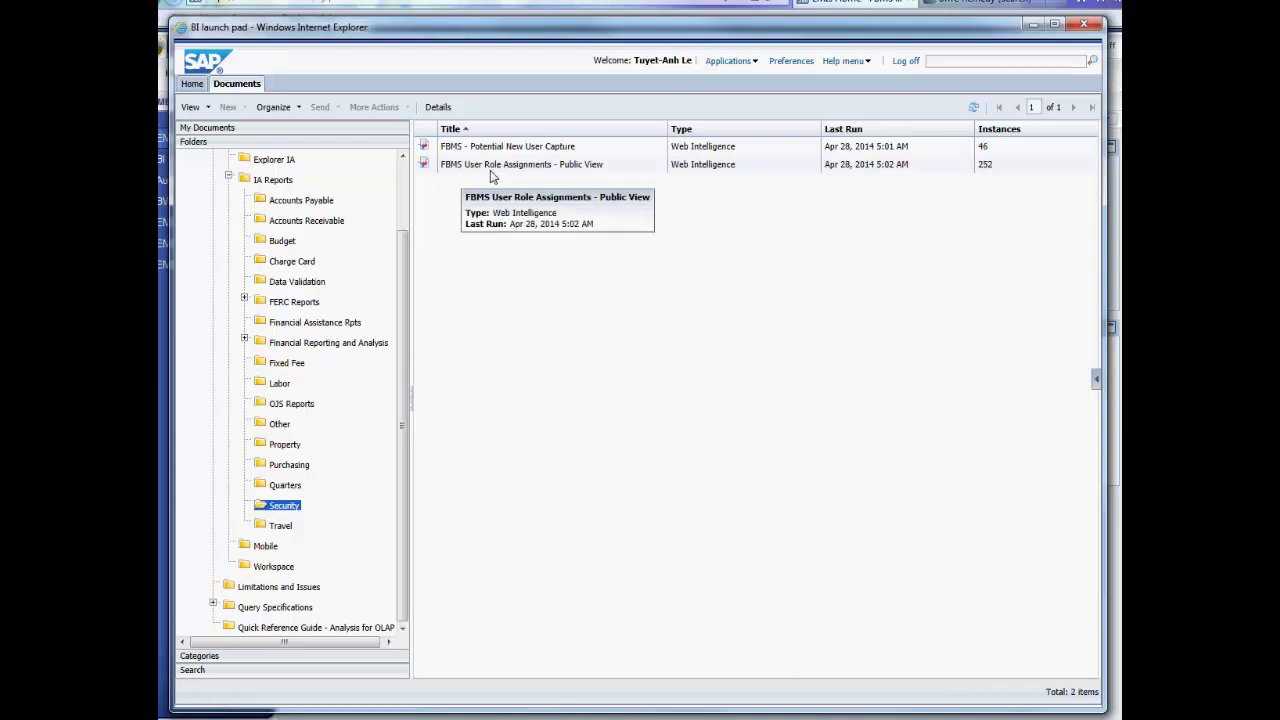
right_click(426, 167)
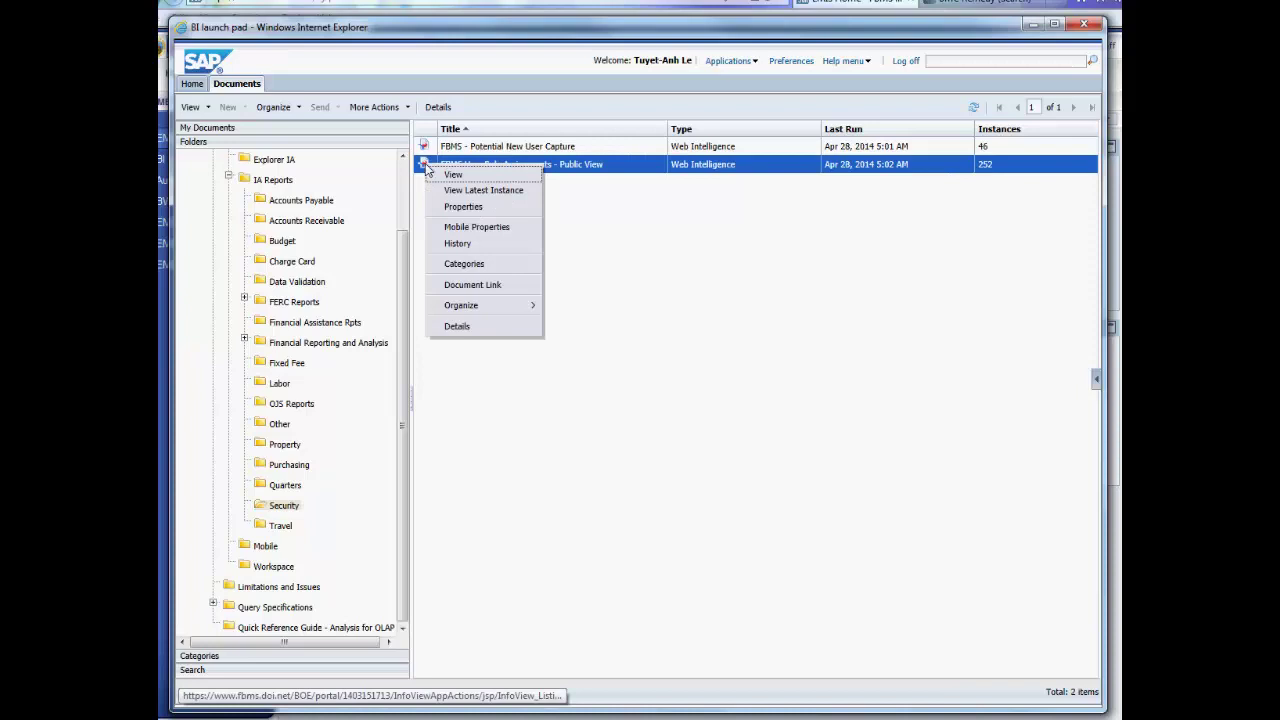
mouse_move(462, 305)
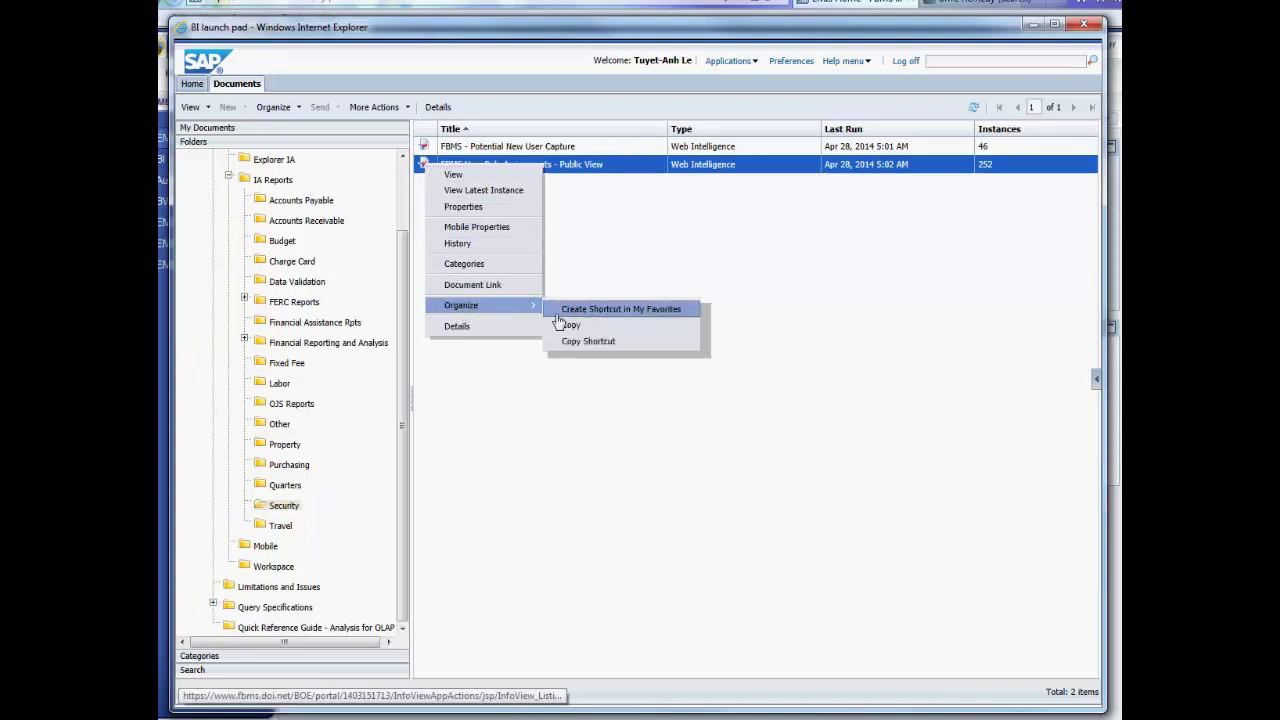
left_click(568, 326)
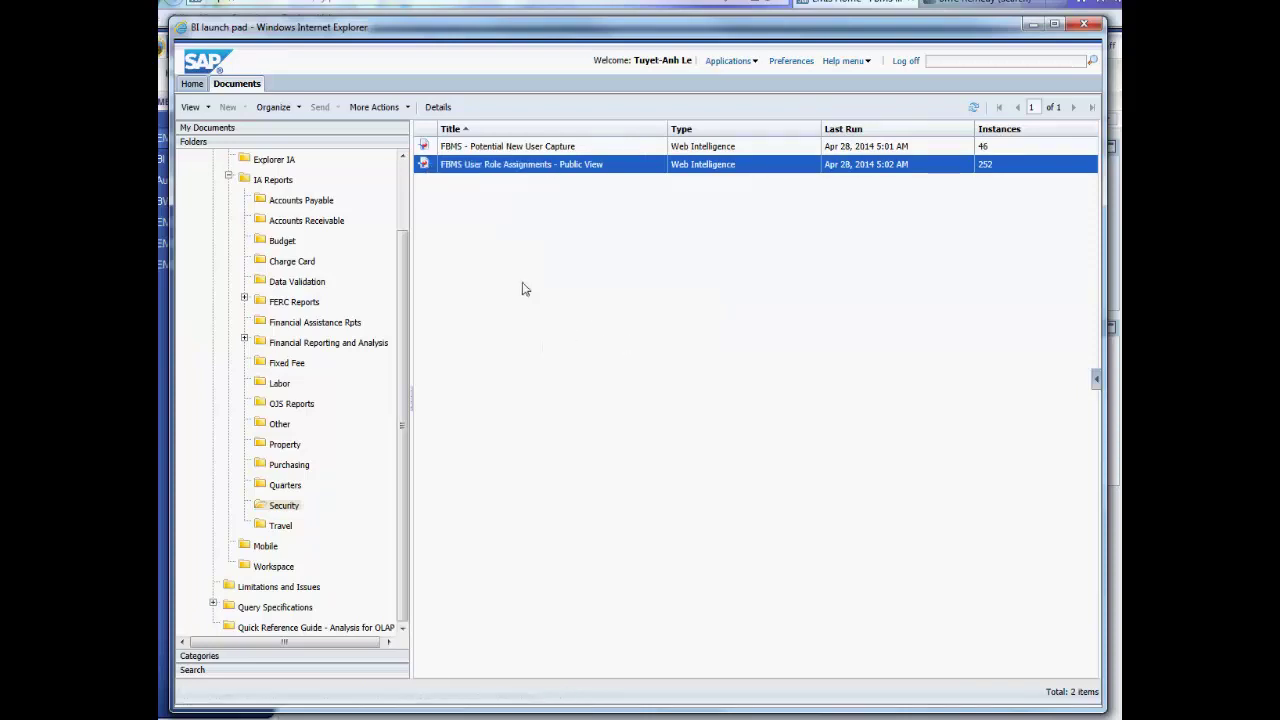
- Return home to Documents > My Favorites and bring up the list's Organize actions
left_click(194, 85)
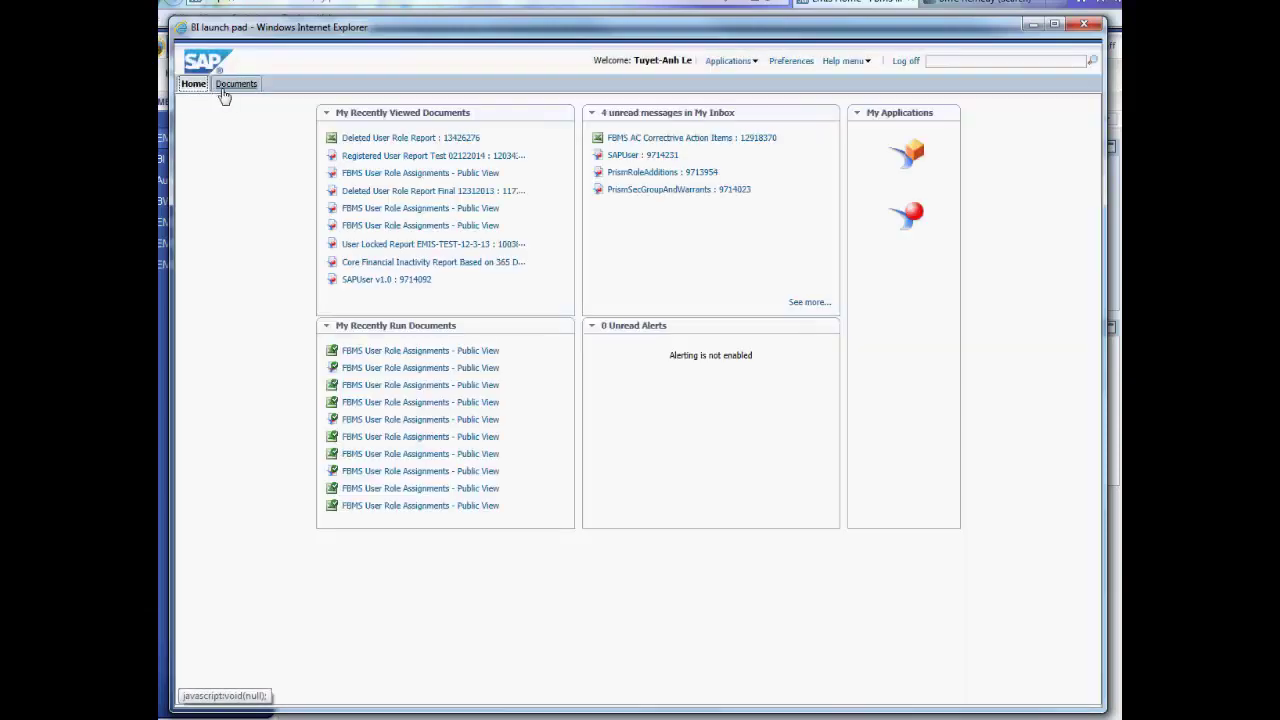
left_click(236, 86)
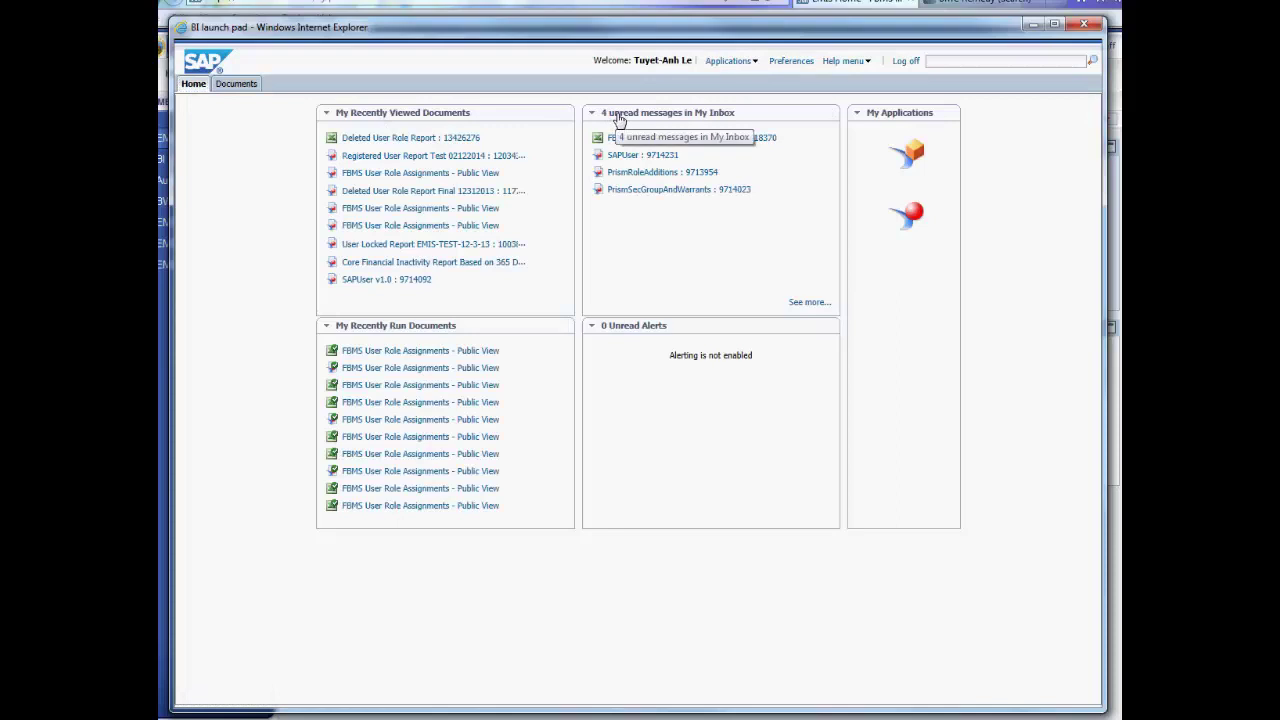
left_click(619, 119)
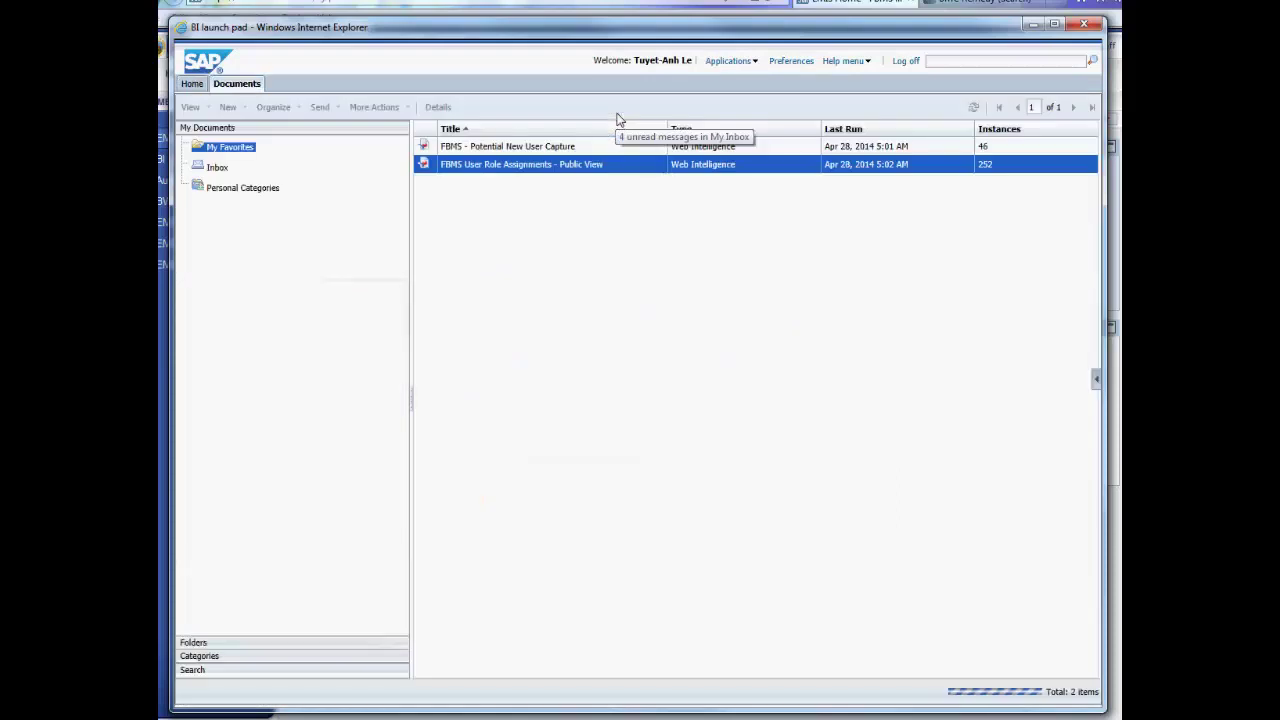
left_click(228, 150)
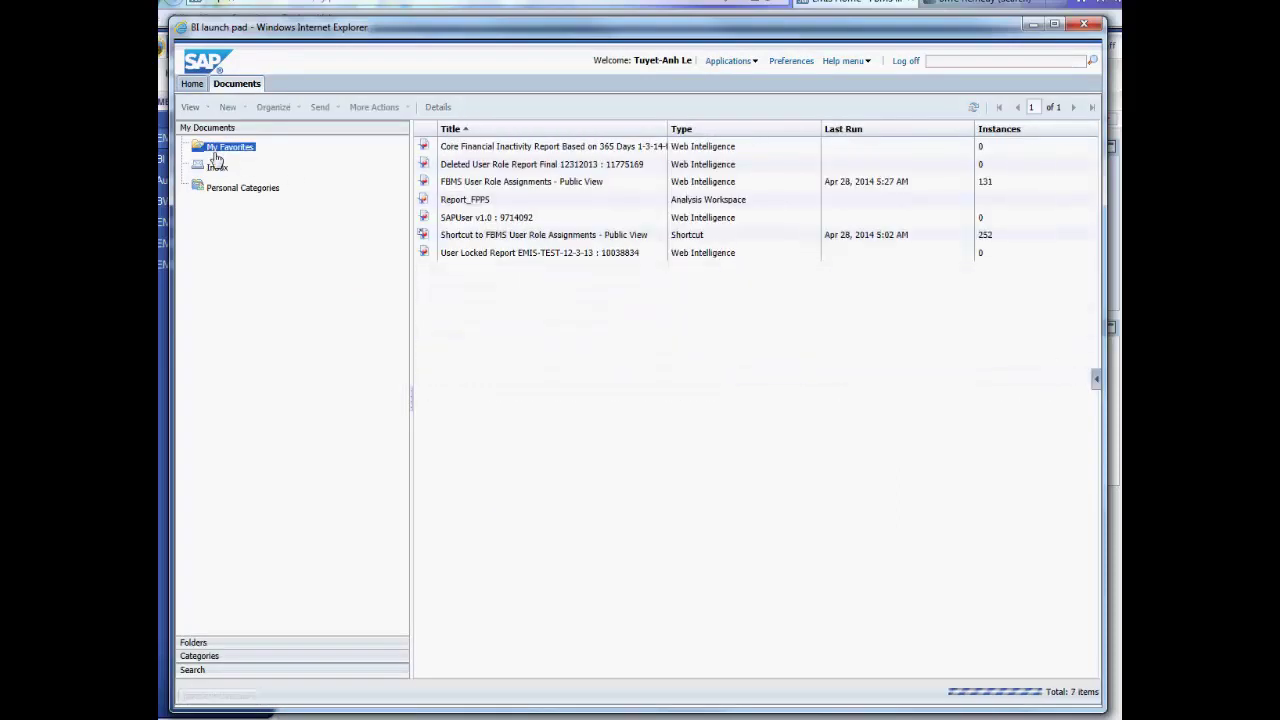
right_click(425, 271)
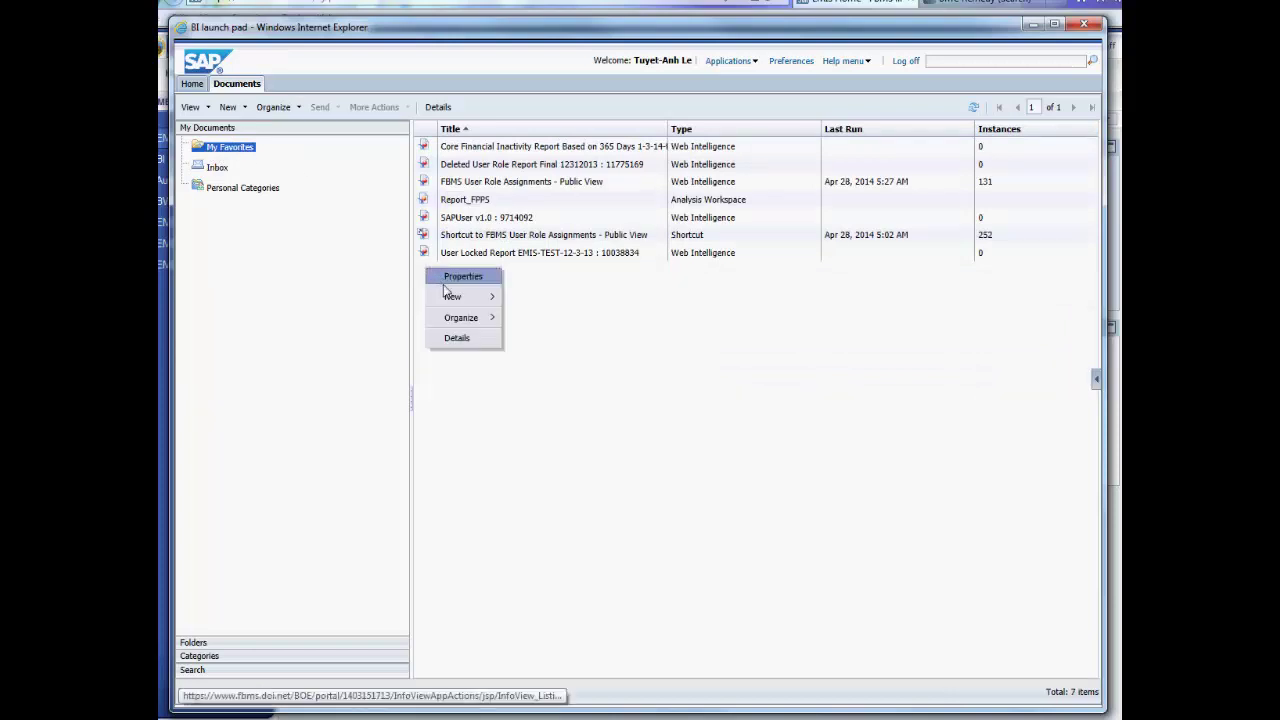
mouse_move(461, 317)
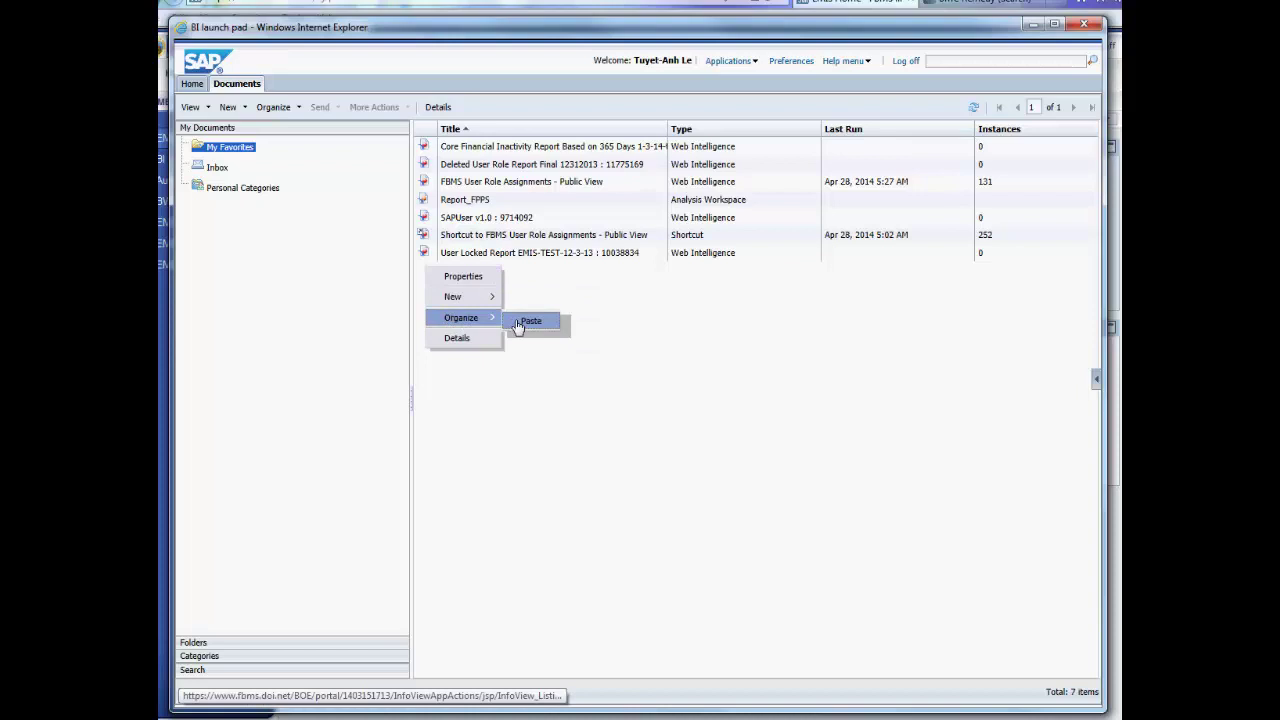
- Paste the report into My Favorites and accept the renamed copy
left_click(519, 324)
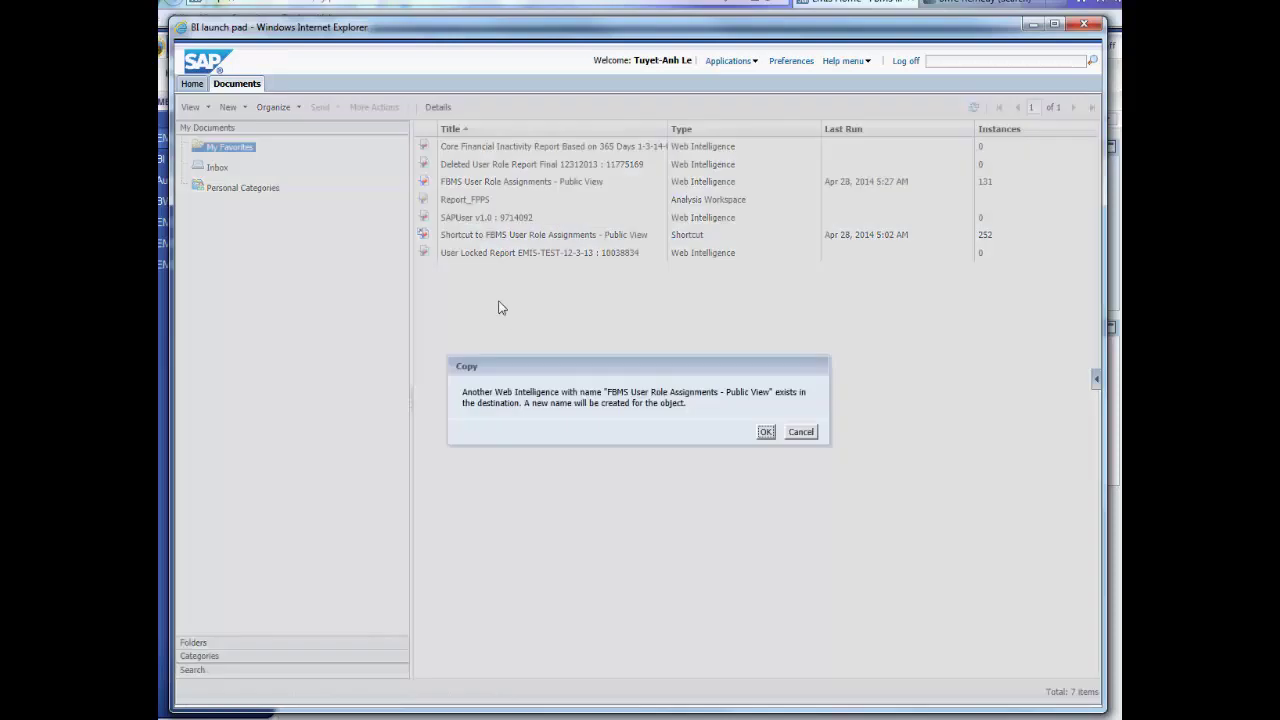
left_click(810, 438)
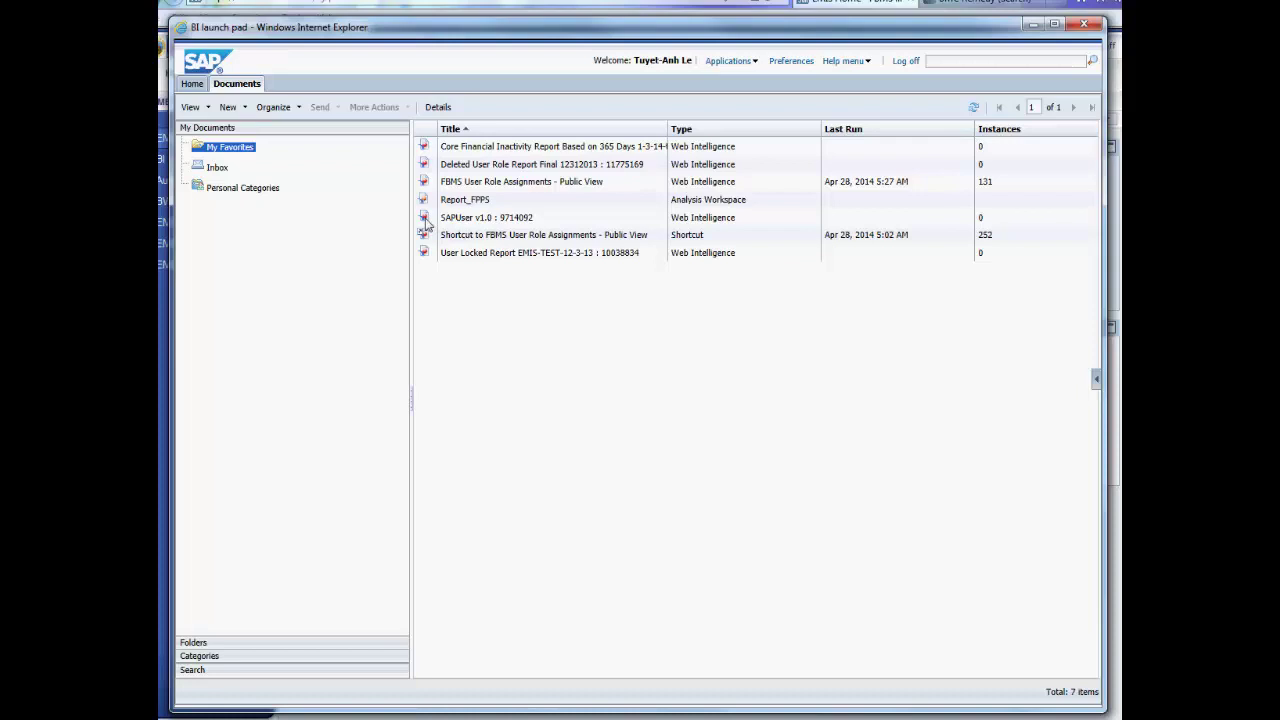
- Choose Schedule for the SAPUser report from its context menu
right_click(425, 222)
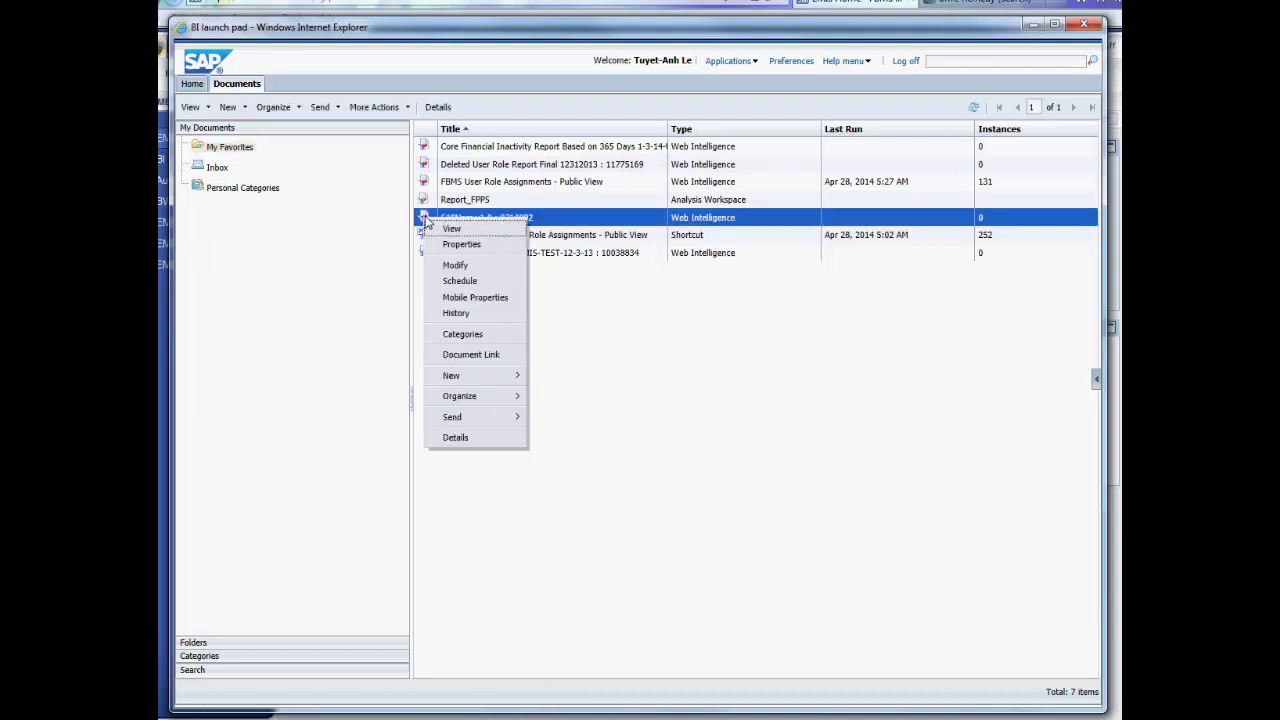
left_click(445, 282)
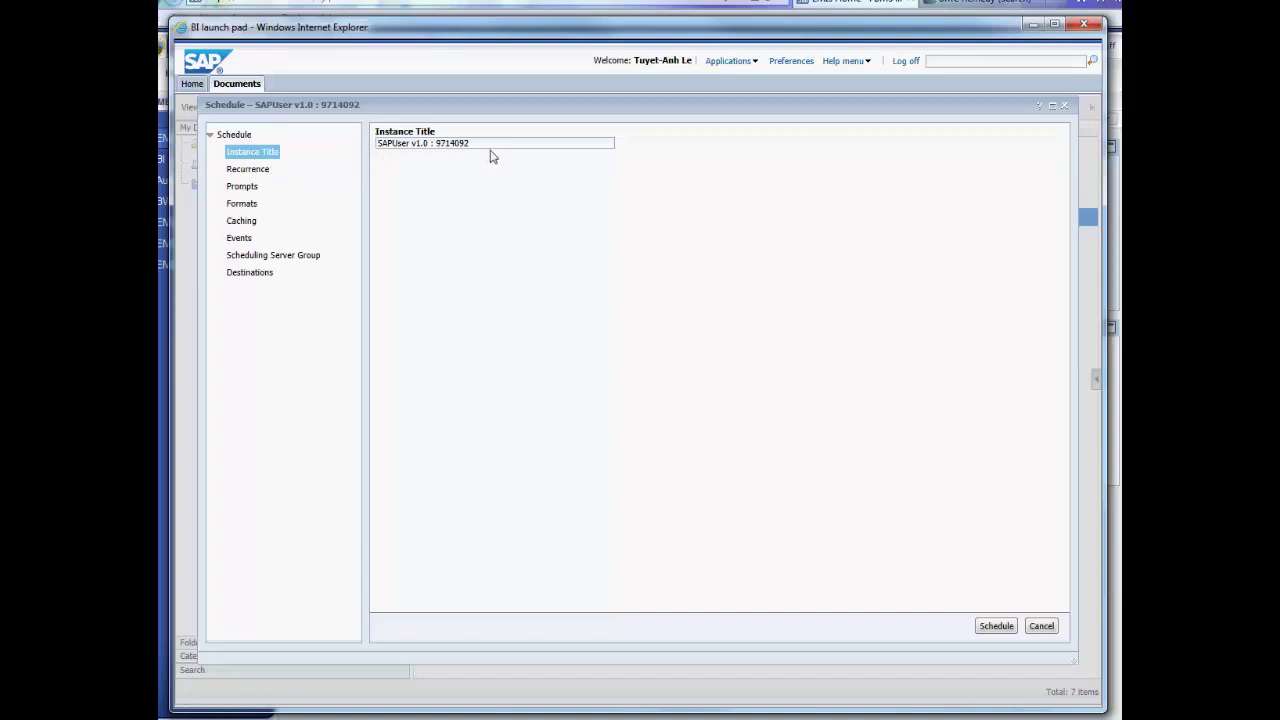
- Set the recurrence to Daily, every 1 day, starting 4/28/2014
left_click(252, 170)
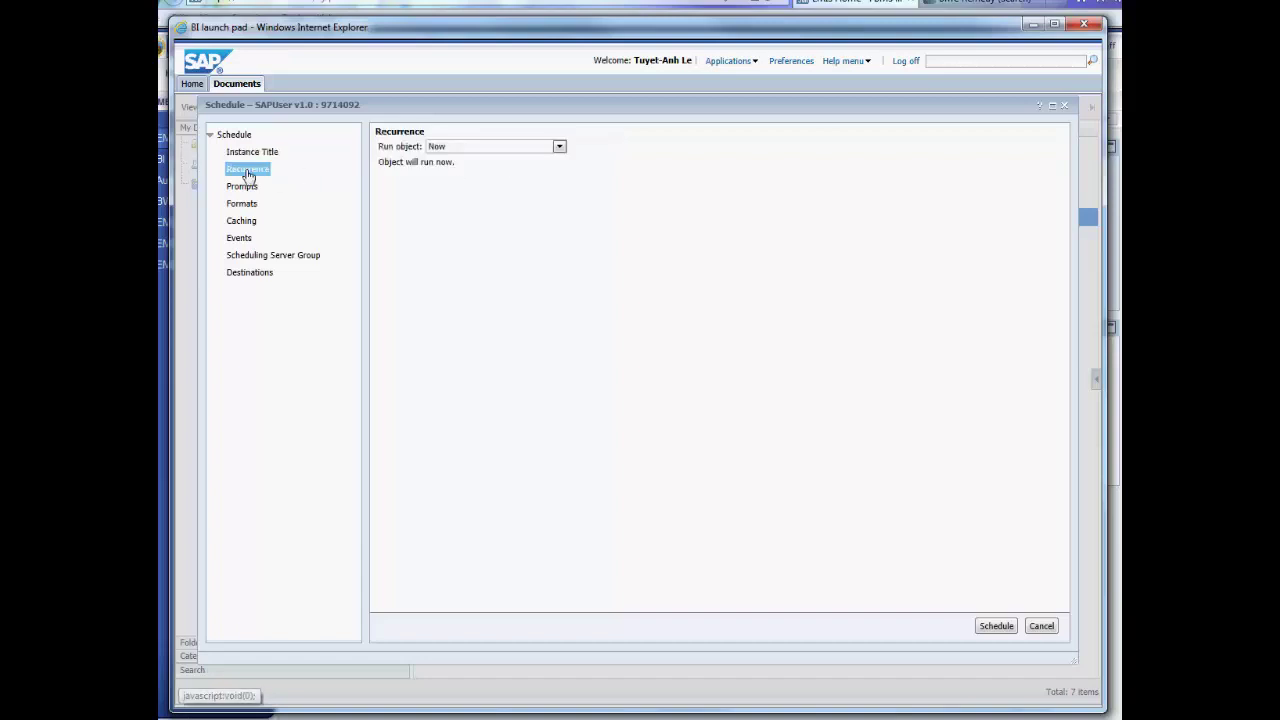
left_click(560, 147)
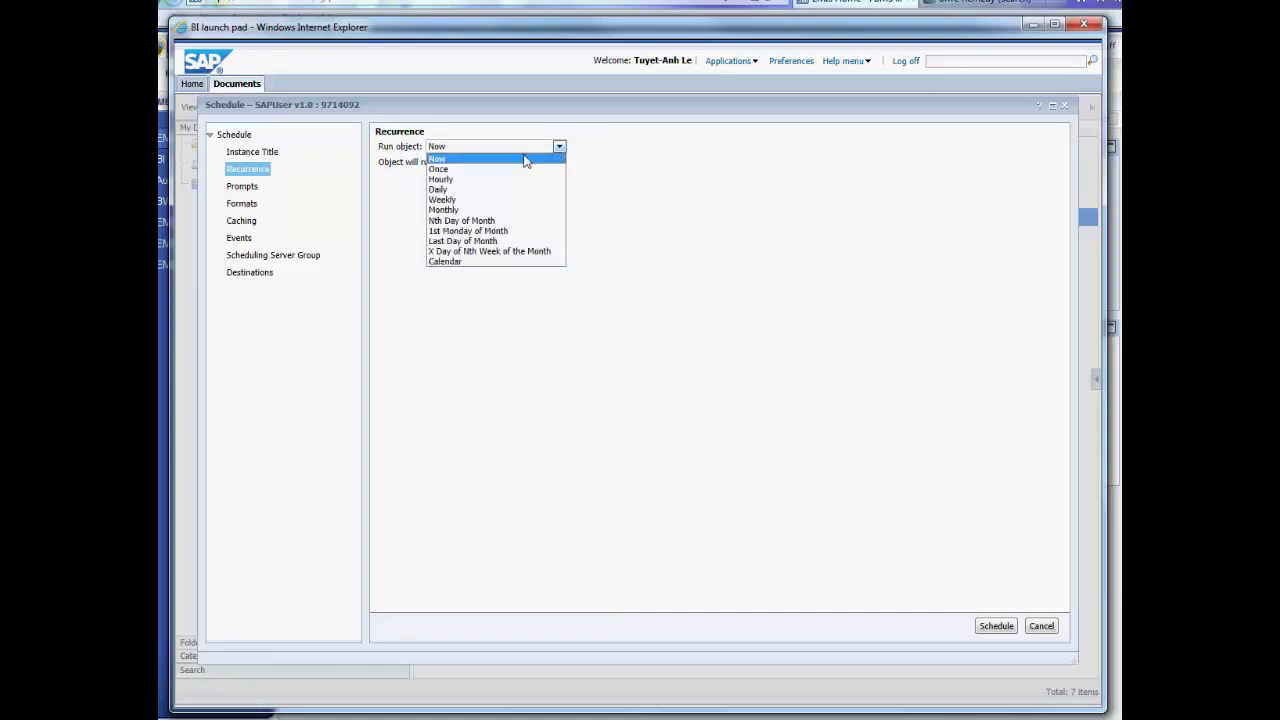
left_click(473, 190)
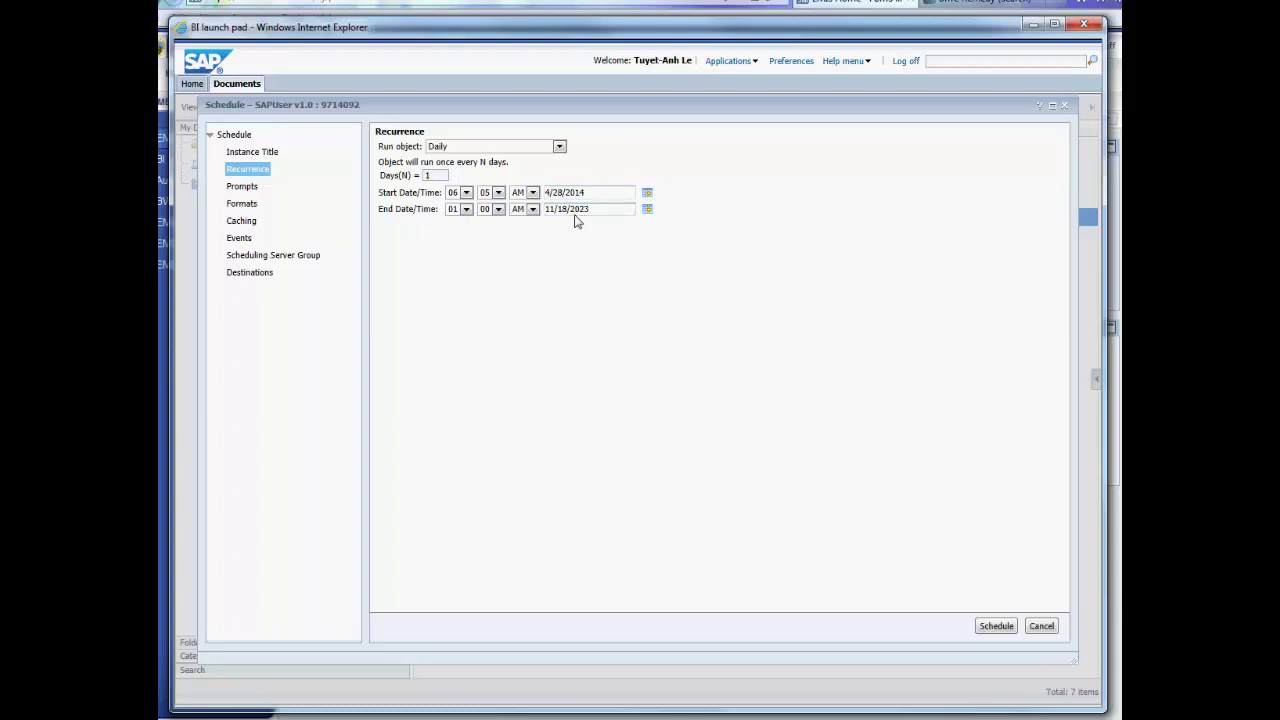
- Switch the output format to Microsoft Excel and review Caching, Events and Server Group settings
left_click(248, 206)
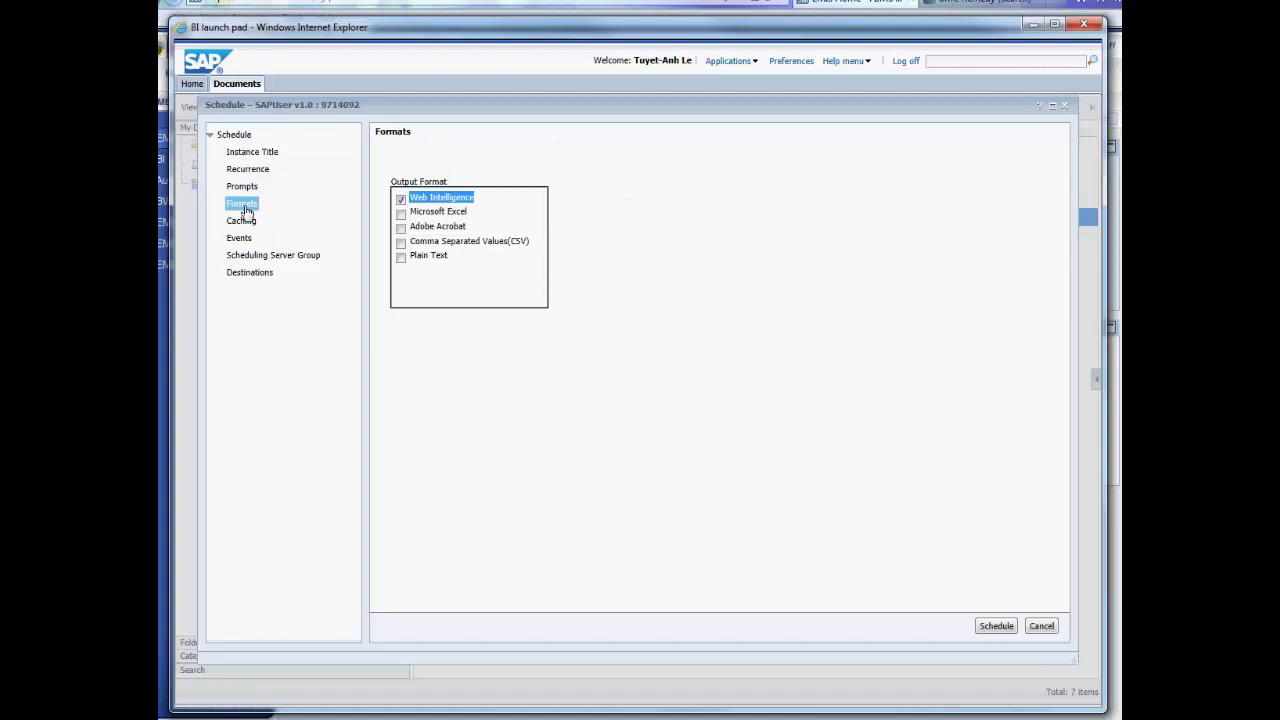
left_click(401, 215)
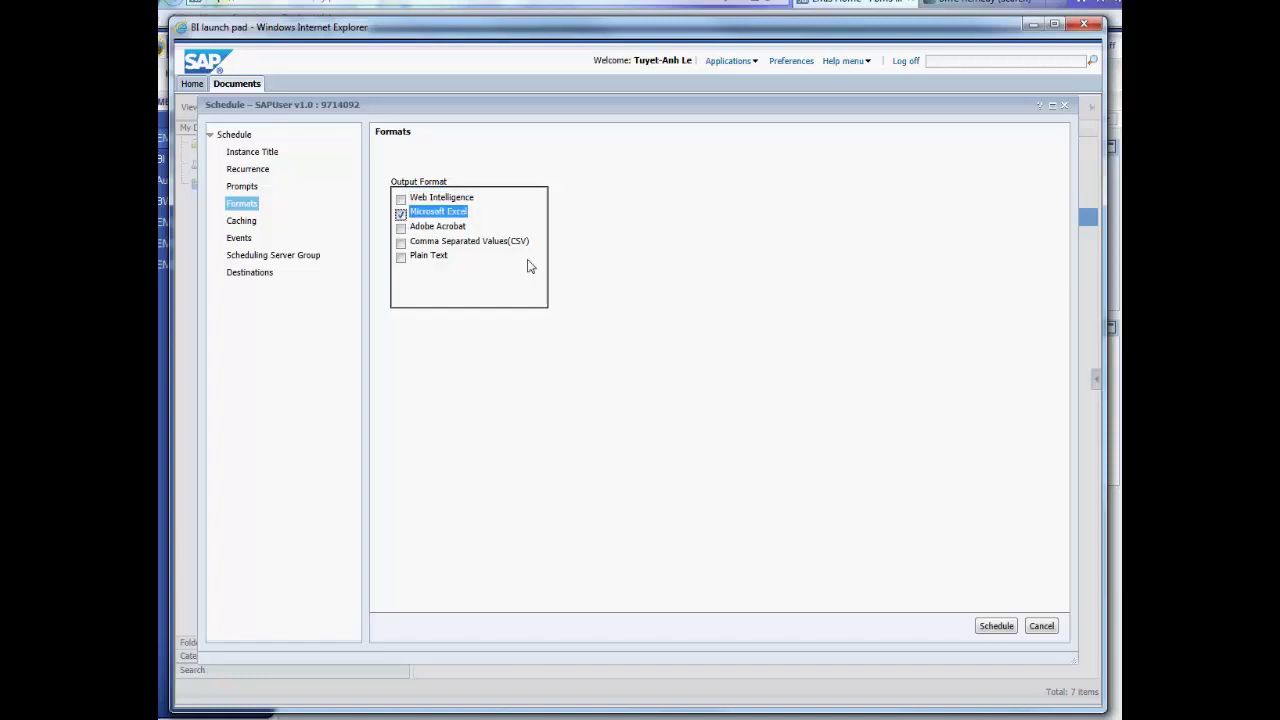
left_click(245, 222)
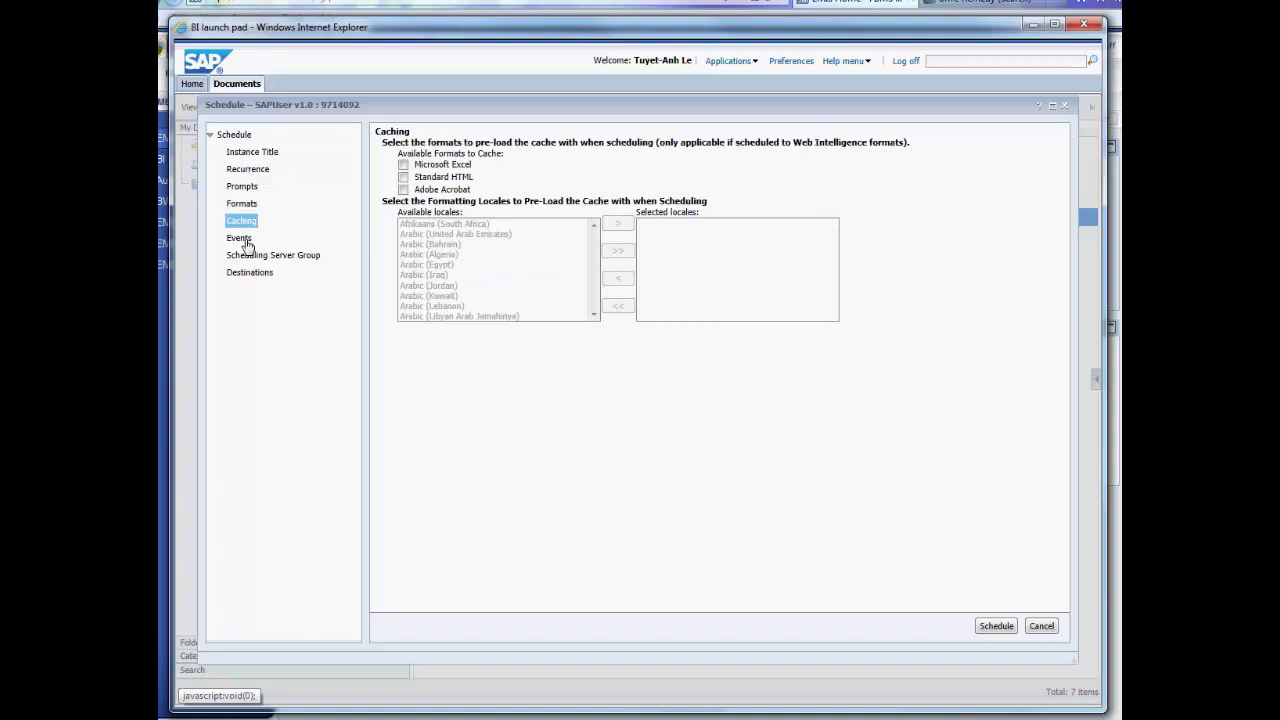
left_click(245, 242)
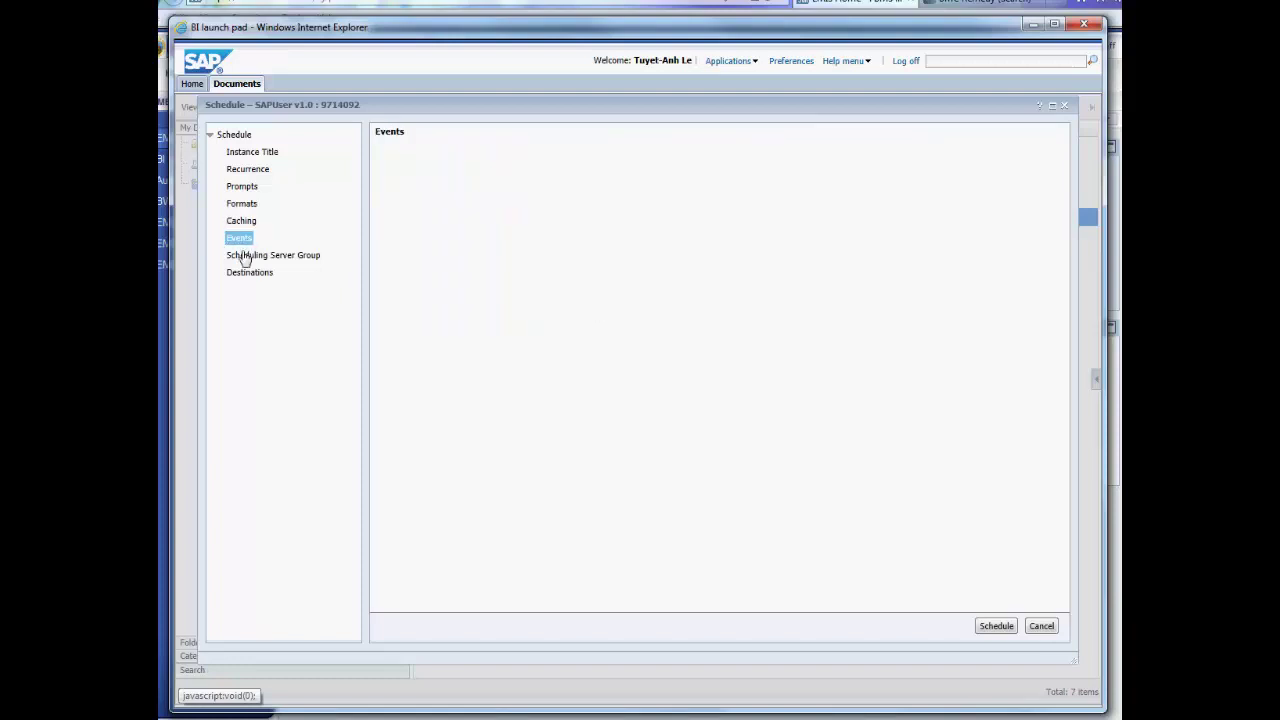
left_click(245, 257)
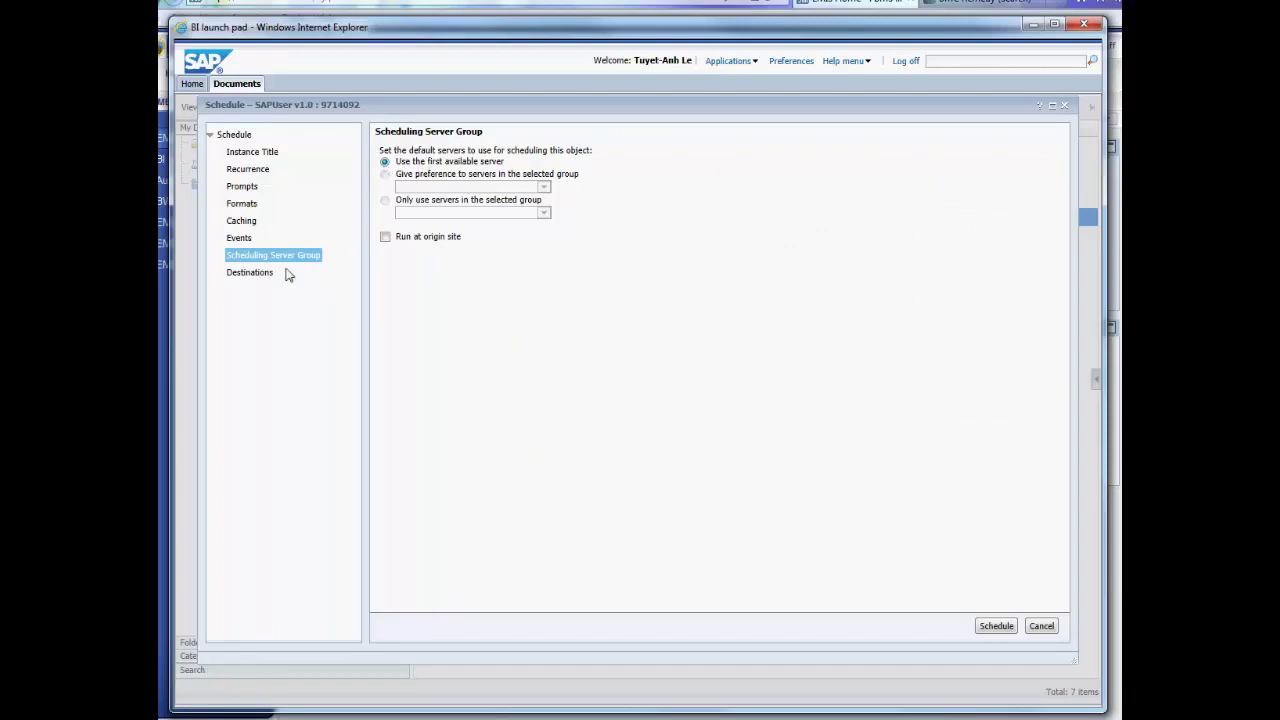
- Set the report's delivery destination to Email
left_click(246, 279)
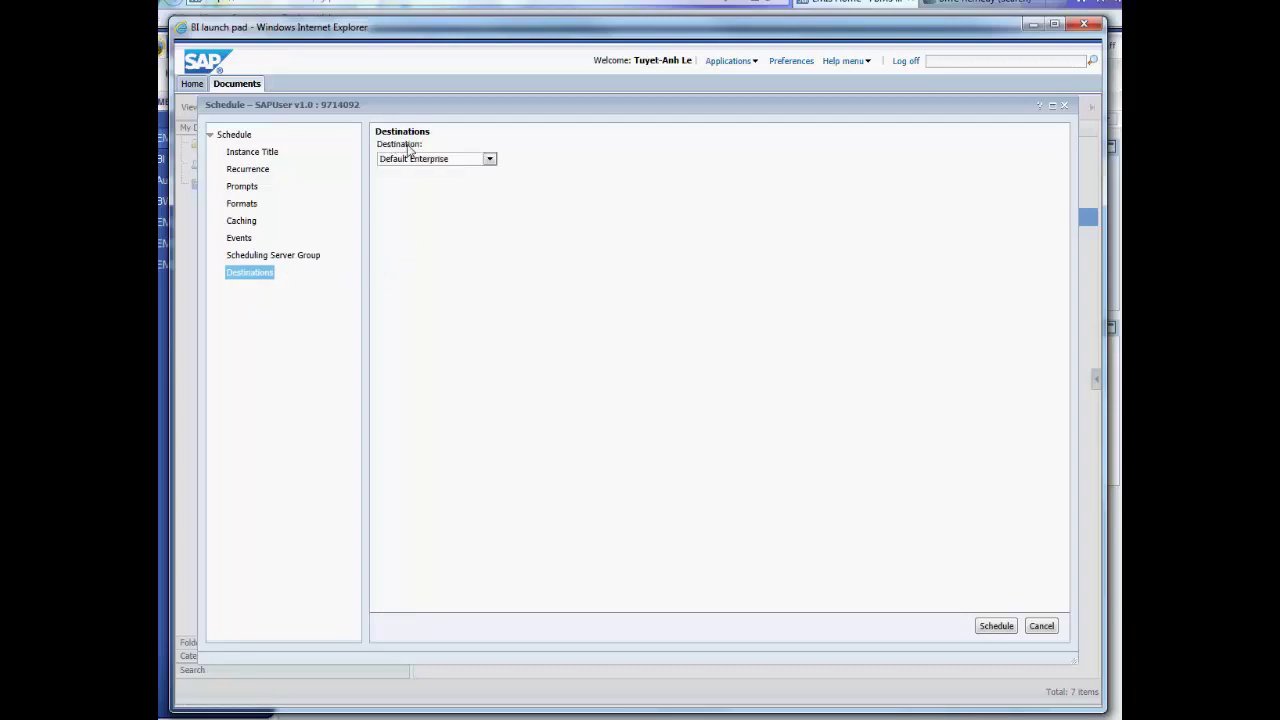
left_click(482, 162)
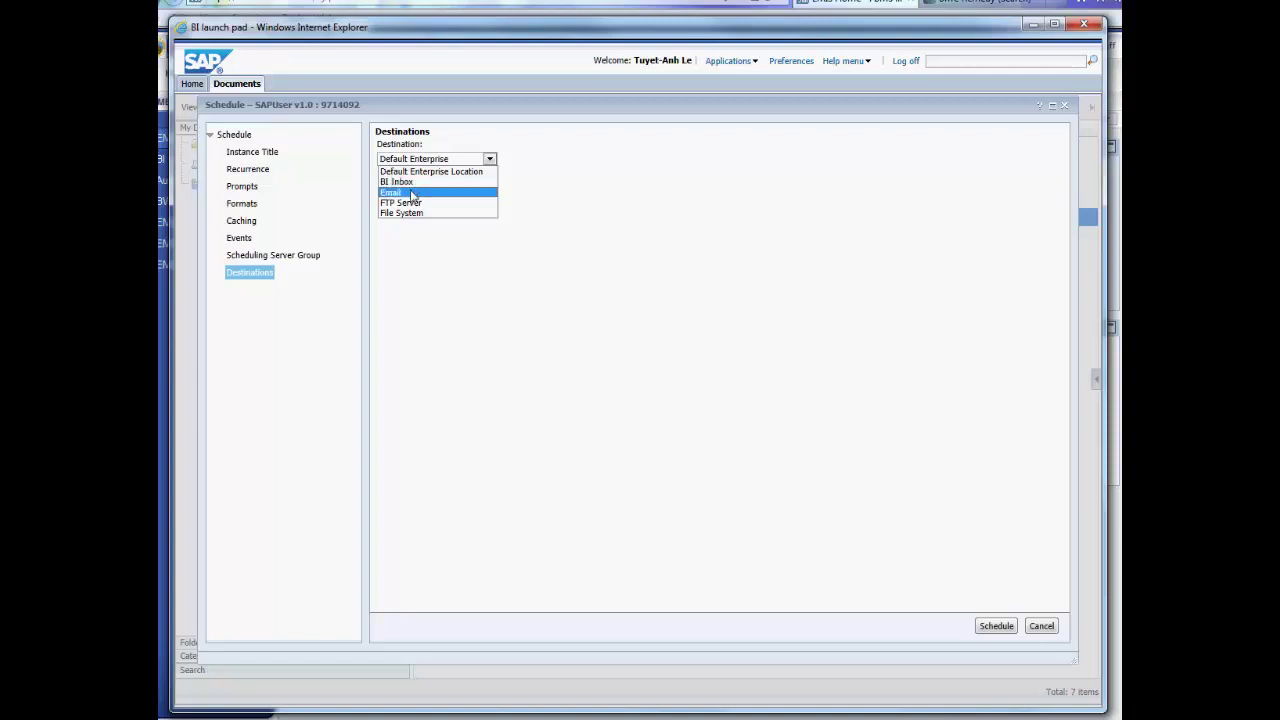
left_click(407, 196)
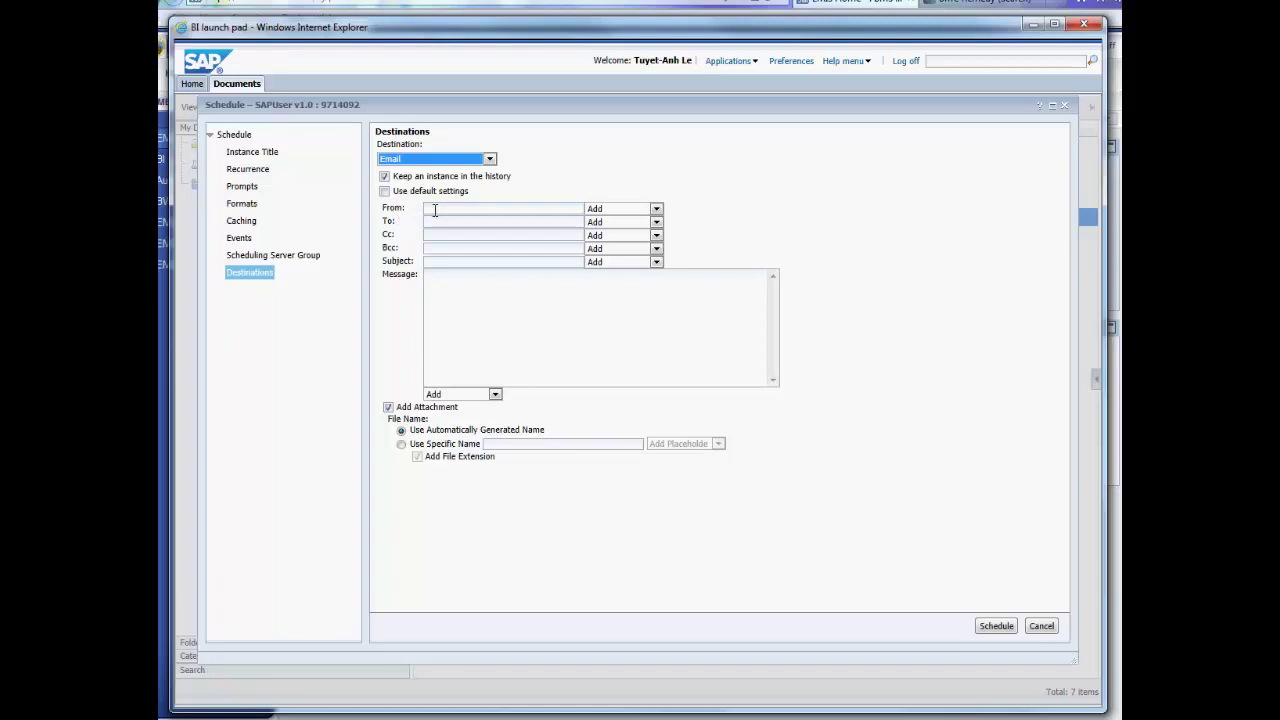
- Fill the From and To addresses and set the subject to the %SI_NAME% title placeholder
left_click(436, 209)
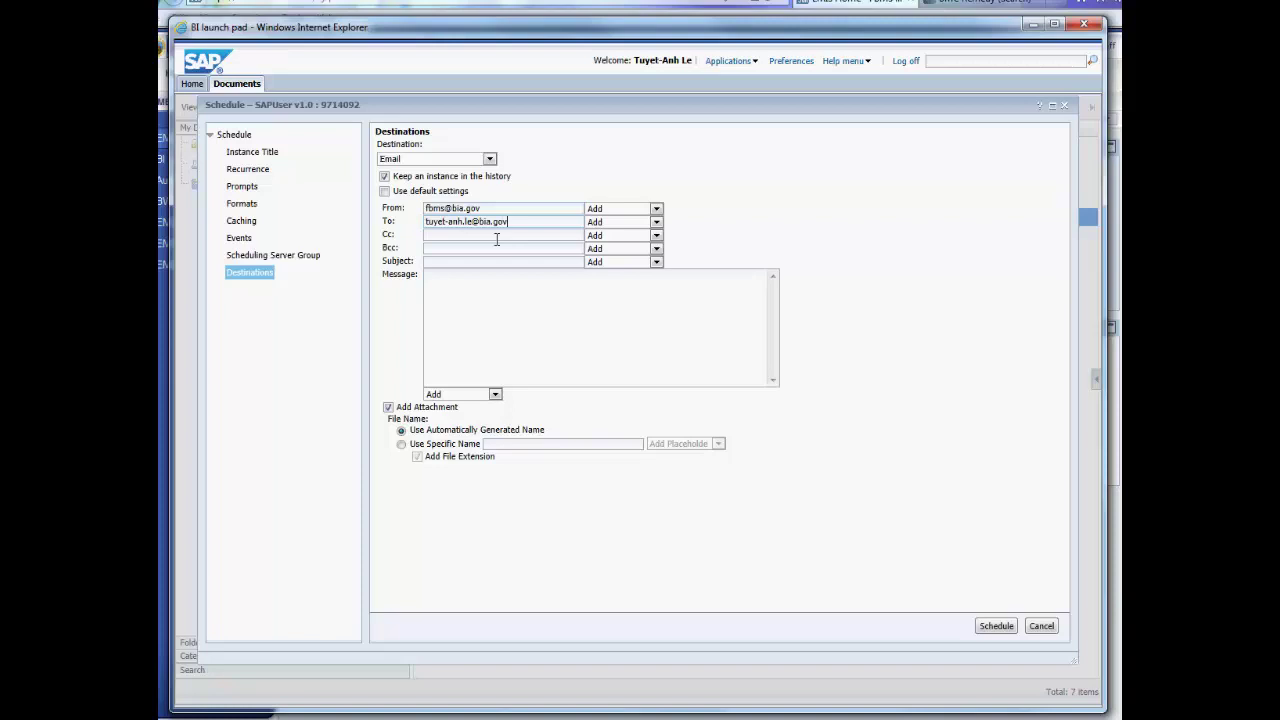
left_click(655, 262)
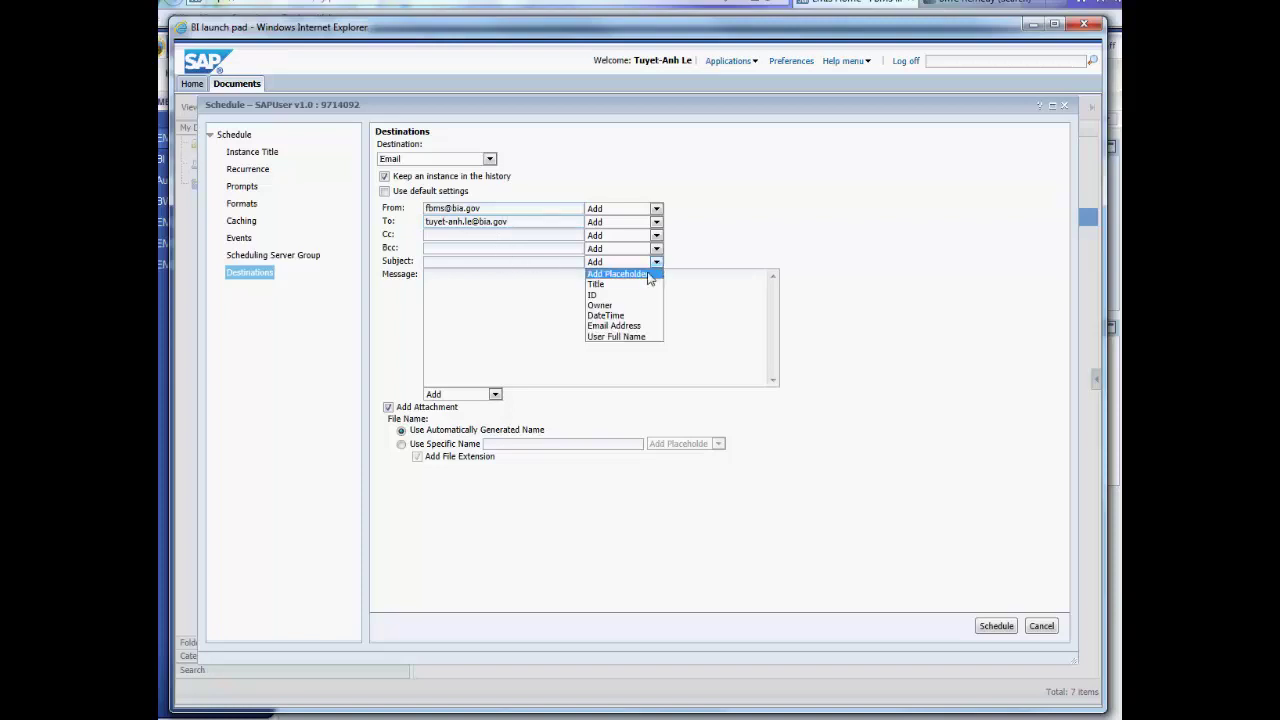
left_click(626, 286)
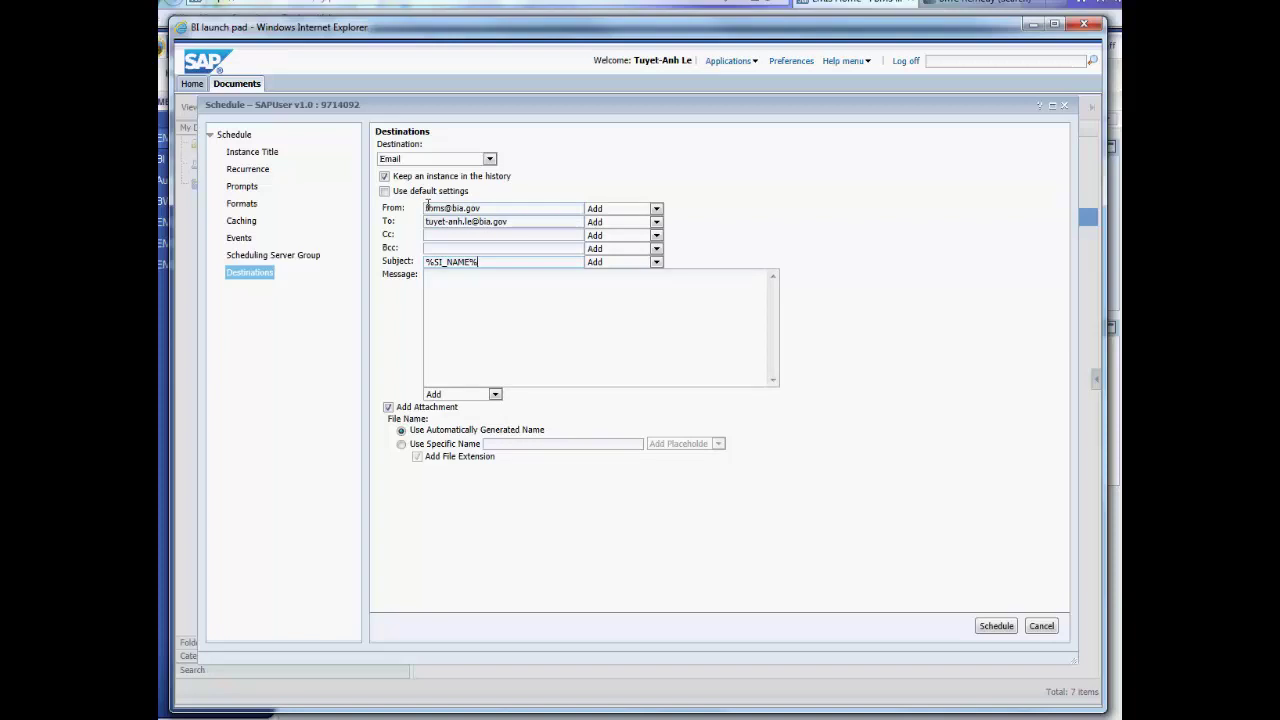
left_click(487, 209)
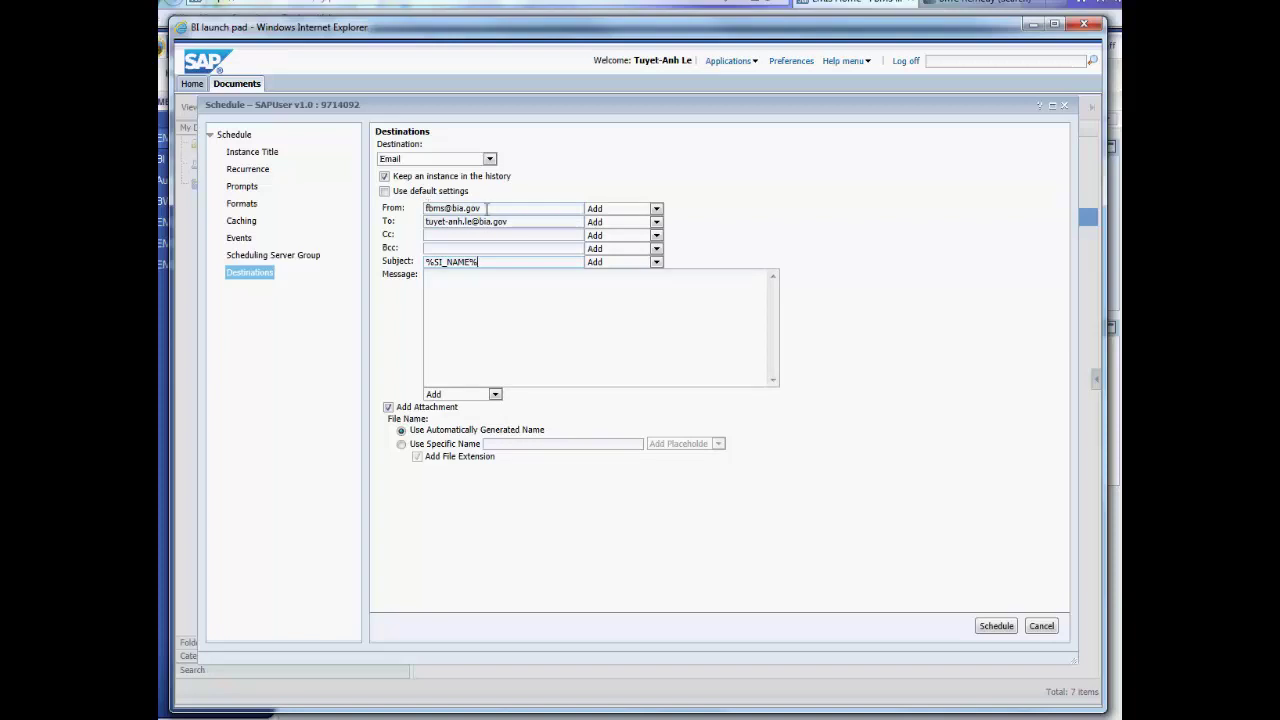